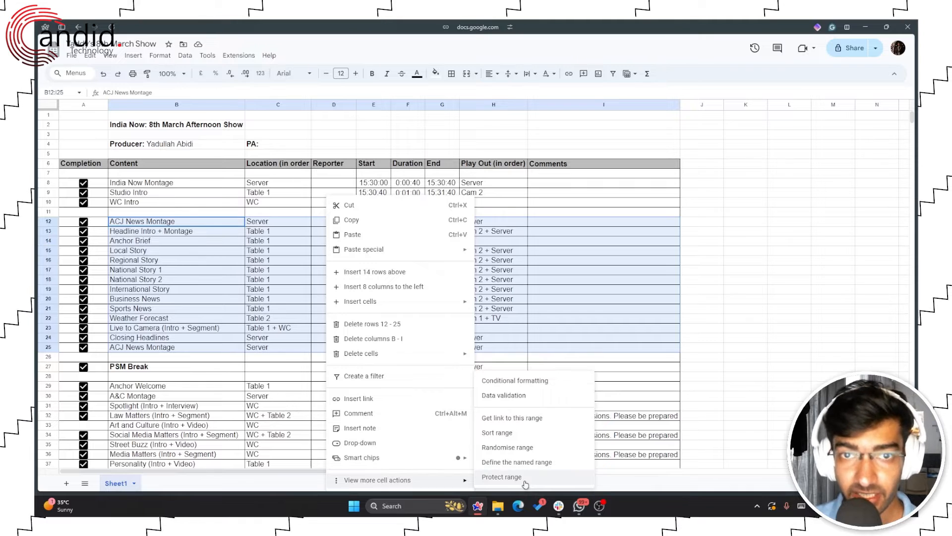
Step: Protect the selected range B12:I25 so that a warning is shown when editing it
{"action": "left_click", "coordinate": [190, 58]}
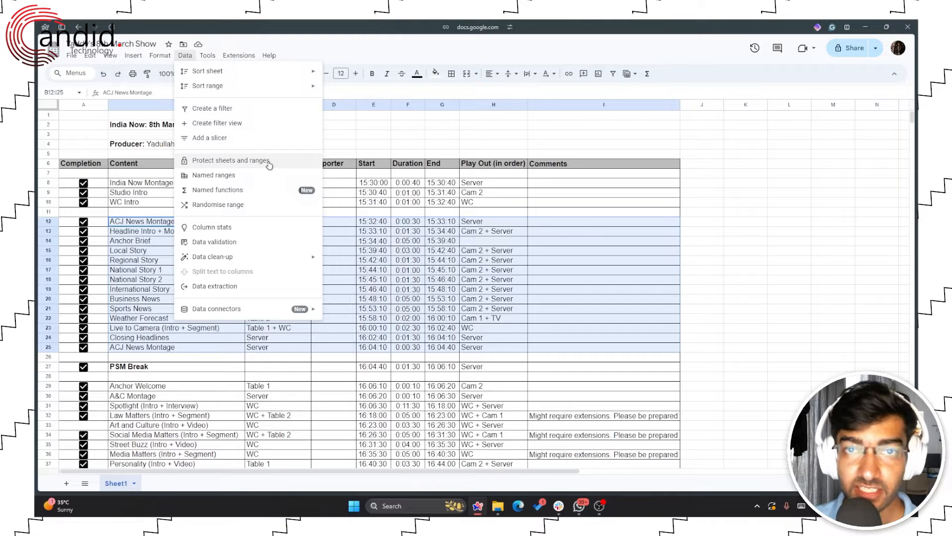
{"action": "left_click", "coordinate": [230, 162]}
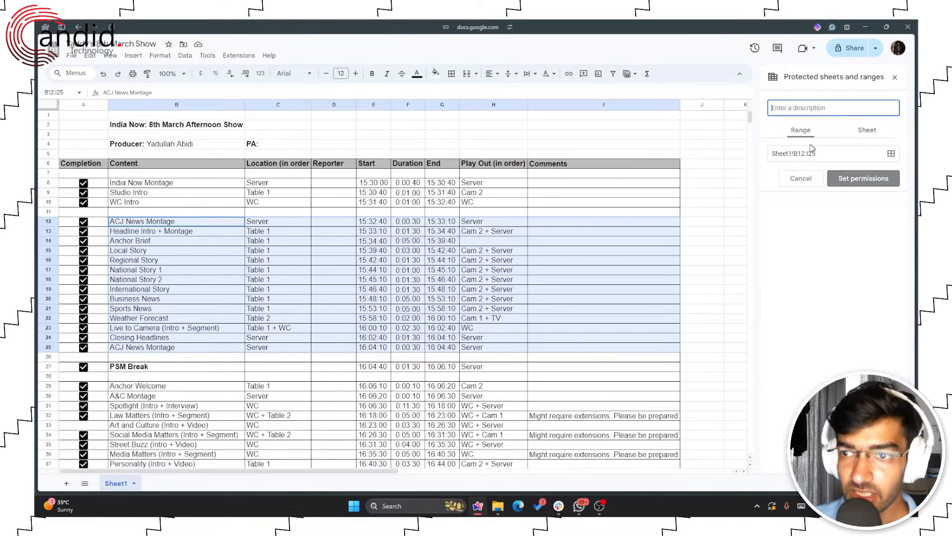
{"action": "left_click", "coordinate": [864, 180]}
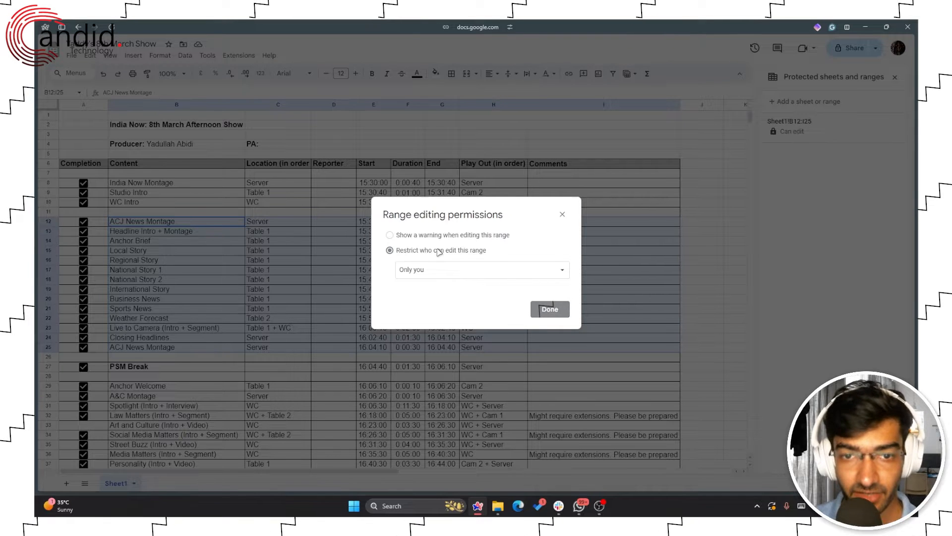
{"action": "left_click", "coordinate": [465, 236]}
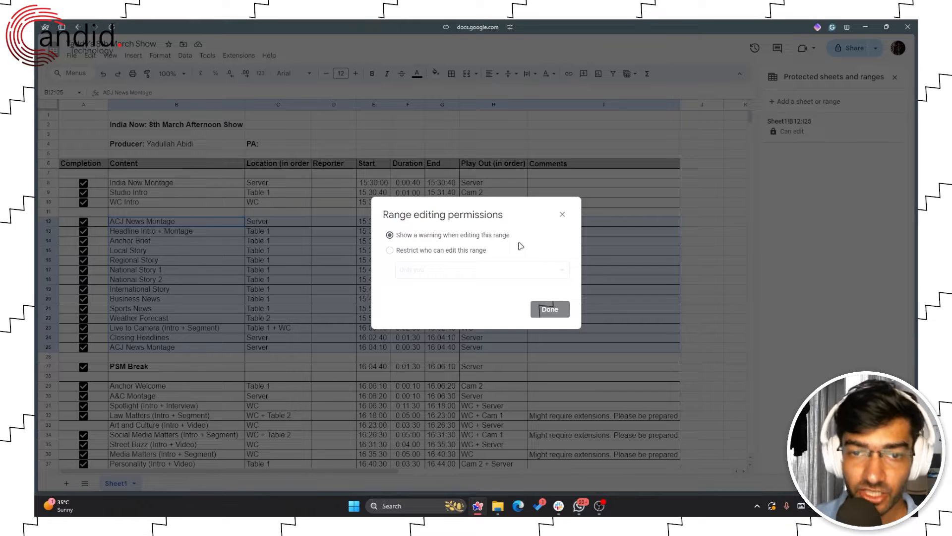
{"action": "left_click", "coordinate": [545, 309]}
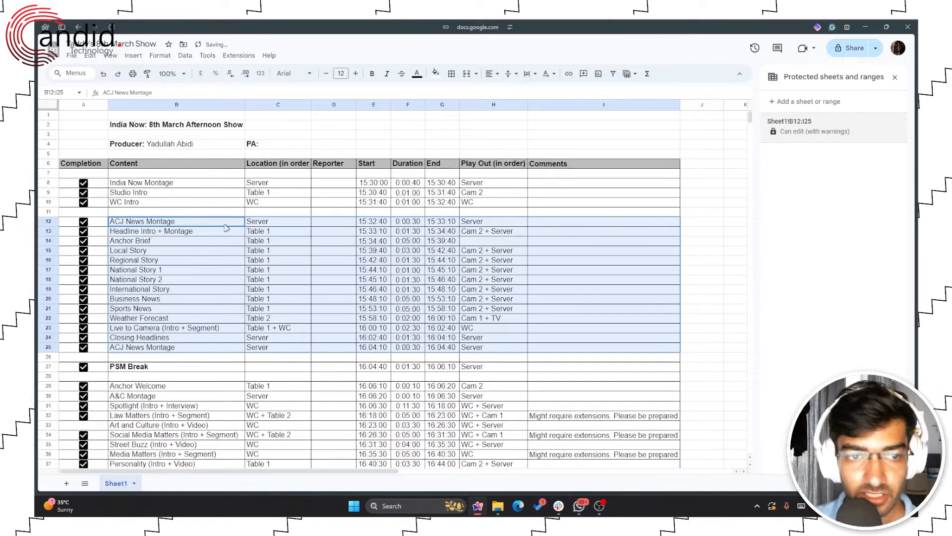
Step: Try to edit the Headline Intro + Montage cell in the protected range, and cancel the edit
{"action": "left_click", "coordinate": [231, 231]}
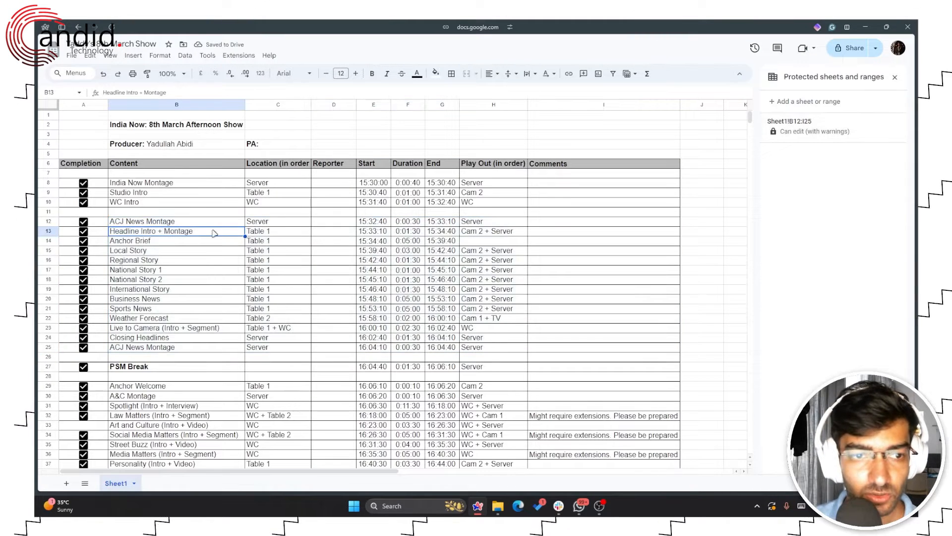
{"action": "double_click", "coordinate": [214, 231]}
{"action": "key", "text": "Return"}
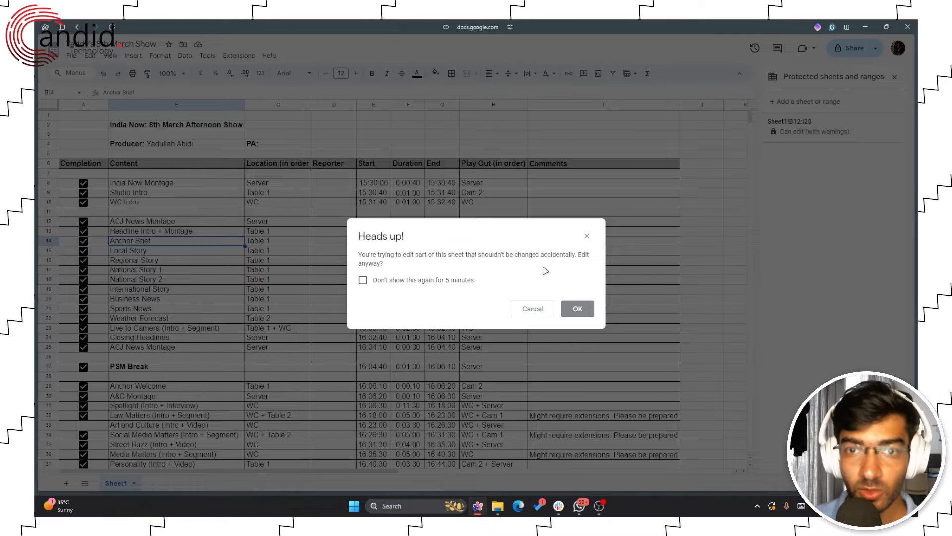
{"action": "left_click", "coordinate": [547, 310]}
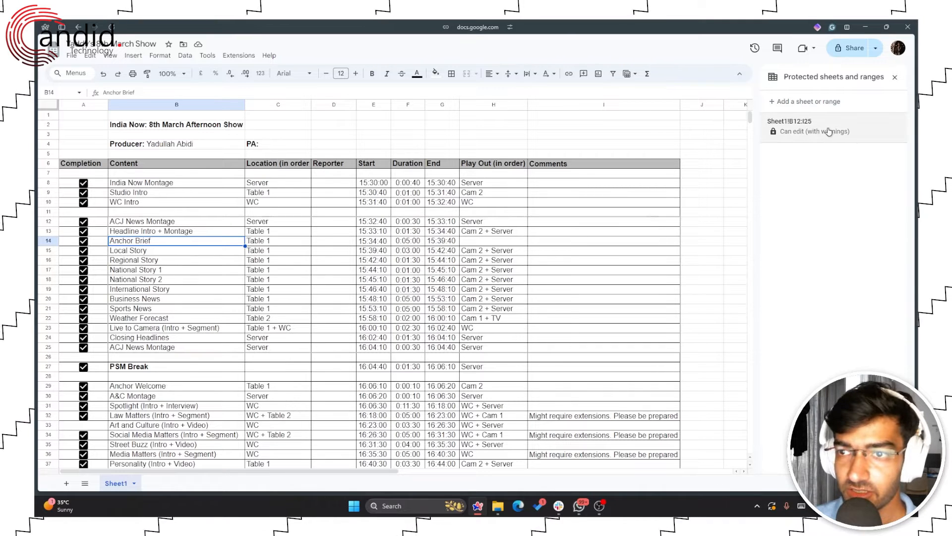
Step: Change the protection of range B12:I25 to restrict who can edit it, using the Custom editor option
{"action": "left_click", "coordinate": [794, 140]}
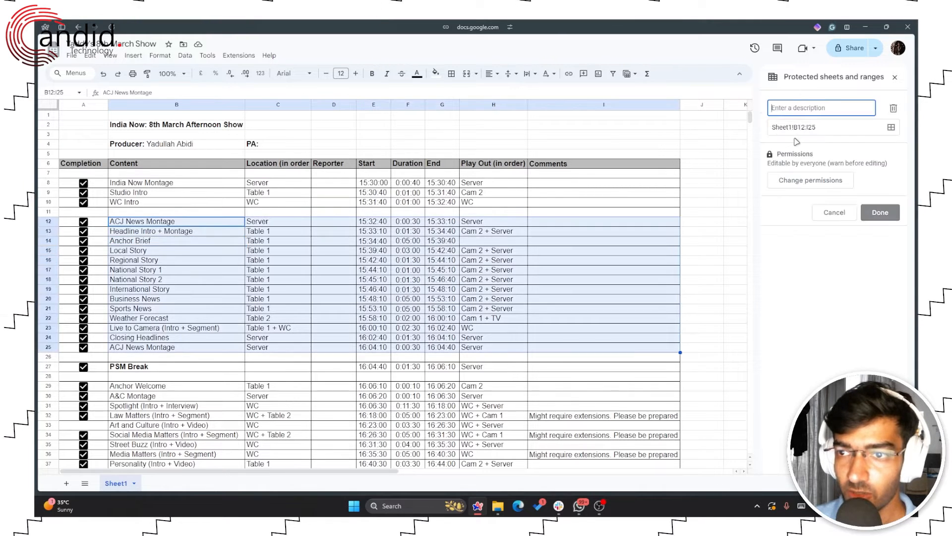
{"action": "left_click", "coordinate": [826, 184]}
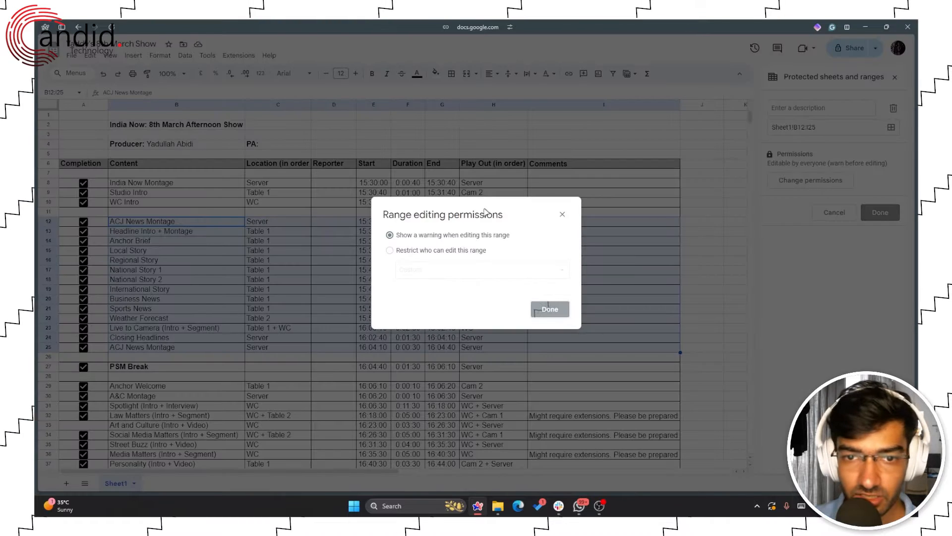
{"action": "left_click", "coordinate": [430, 251]}
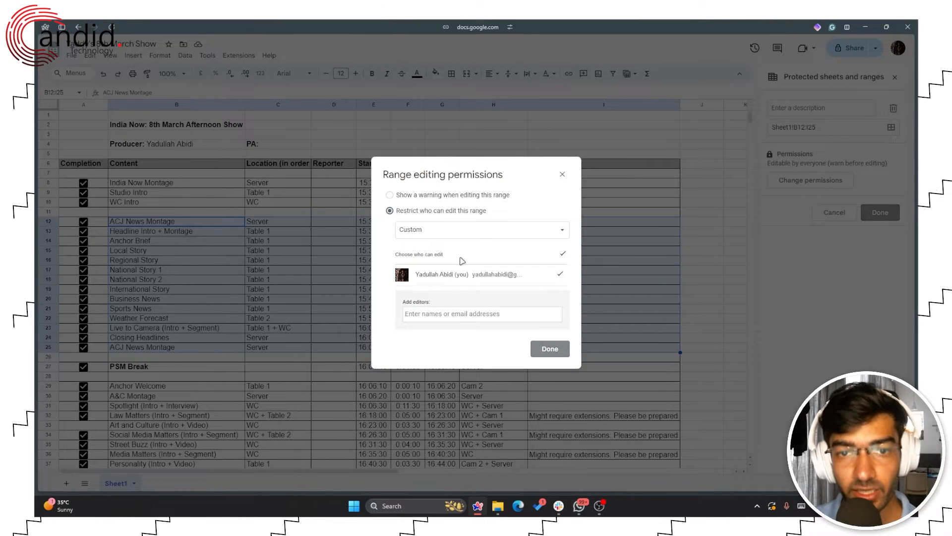
{"action": "left_click", "coordinate": [489, 230]}
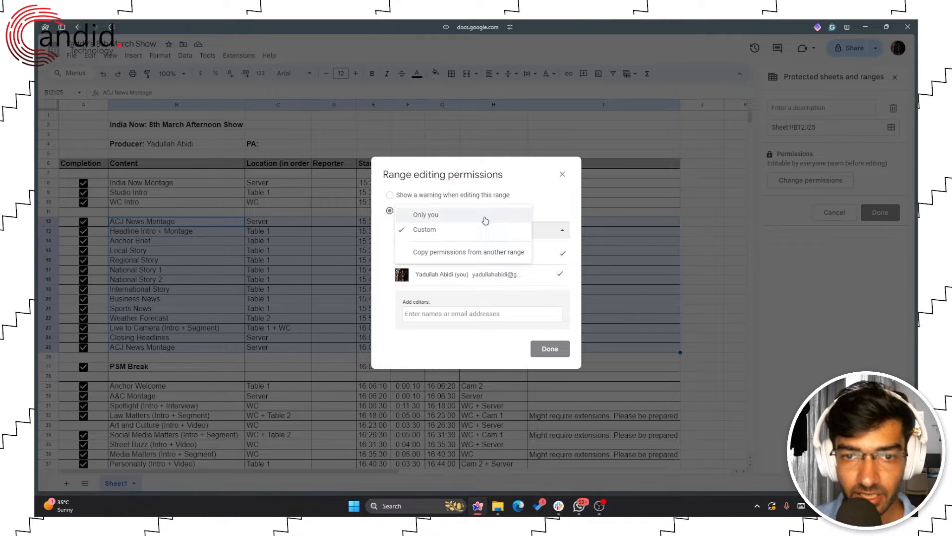
{"action": "left_click", "coordinate": [485, 218]}
{"action": "left_click", "coordinate": [472, 230]}
{"action": "left_click", "coordinate": [470, 248]}
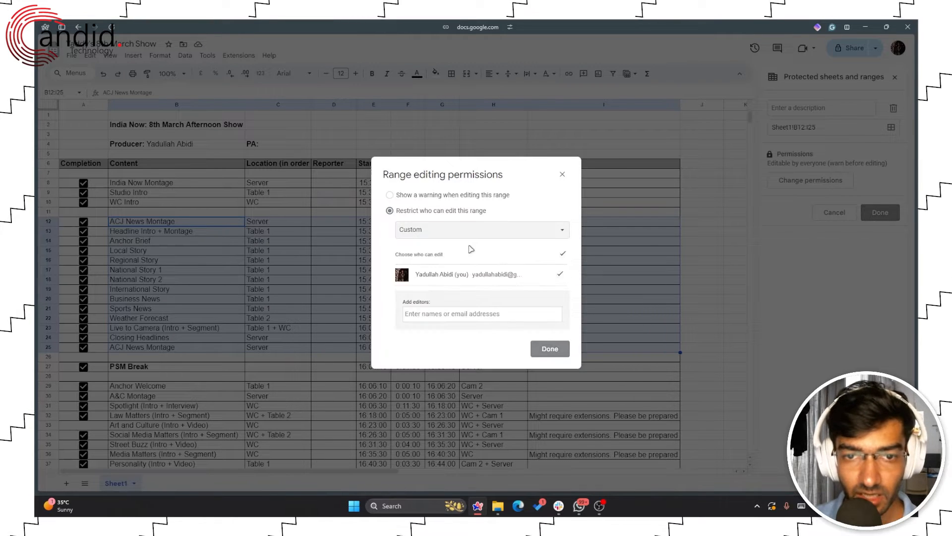
{"action": "left_click", "coordinate": [477, 313]}
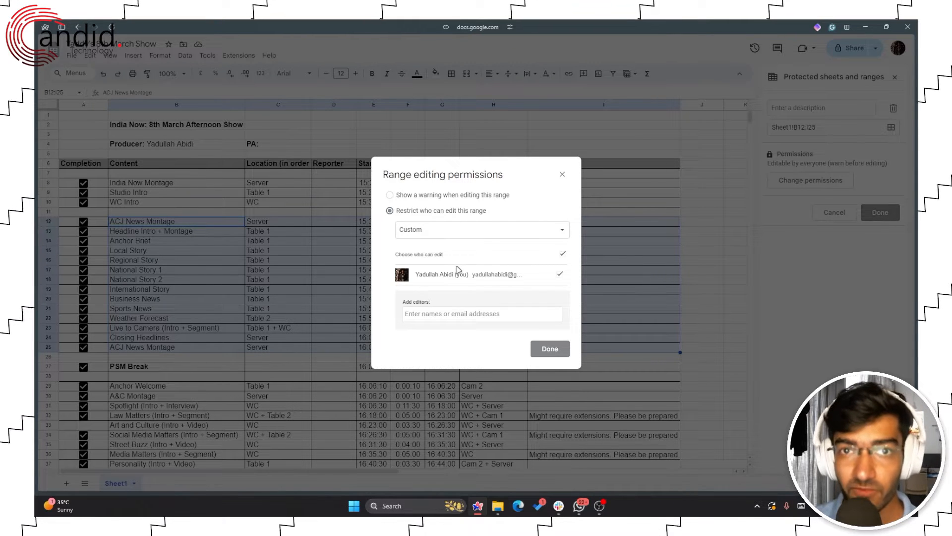
{"action": "left_click", "coordinate": [484, 229]}
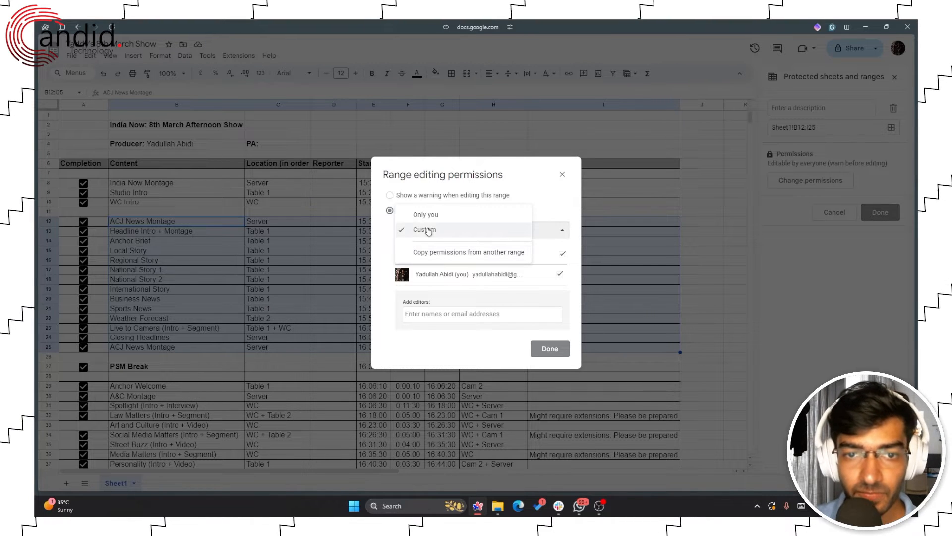
{"action": "left_click", "coordinate": [459, 231]}
Step: Add an editor by e-mail address to the protected range and save the permissions without sharing the document with them
{"action": "left_click", "coordinate": [502, 313]}
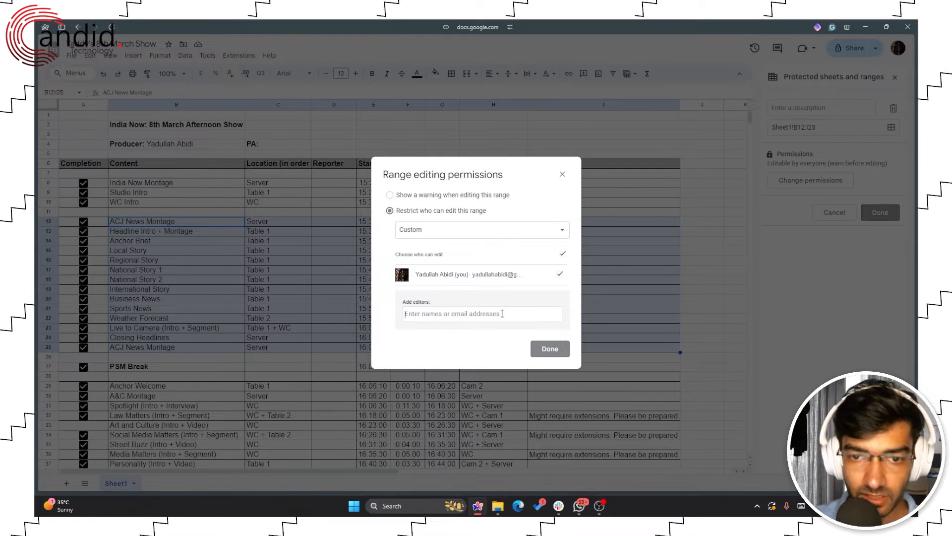
{"action": "type", "text": "joe@"}
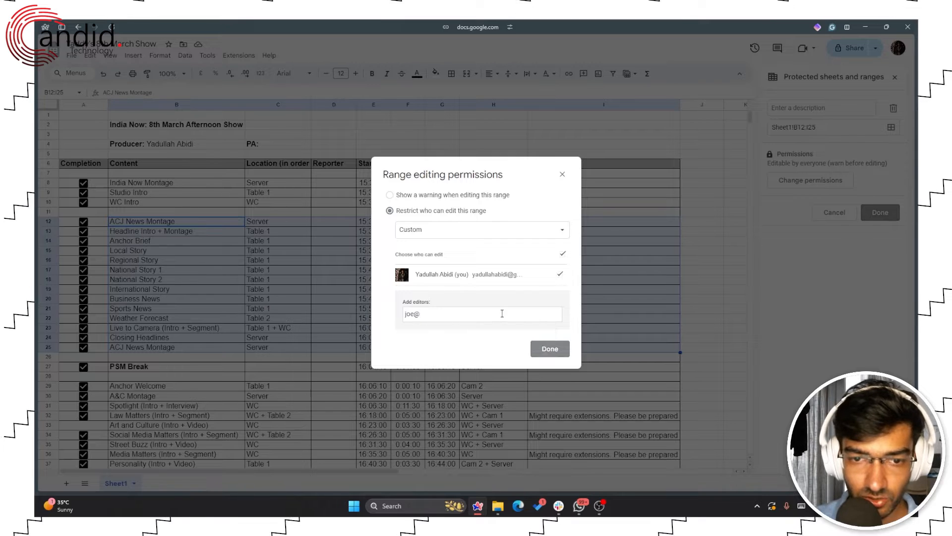
{"action": "type", "text": "test.com"}
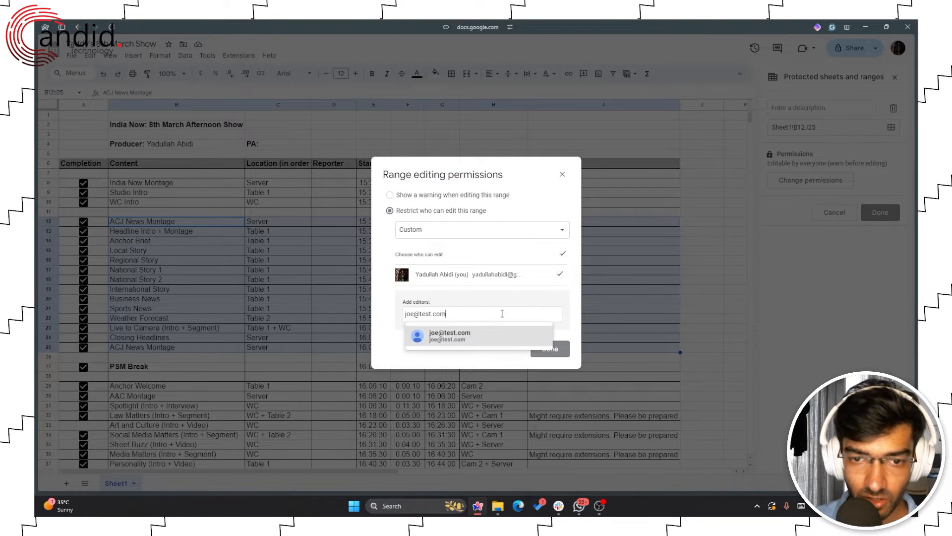
{"action": "key", "text": "Return"}
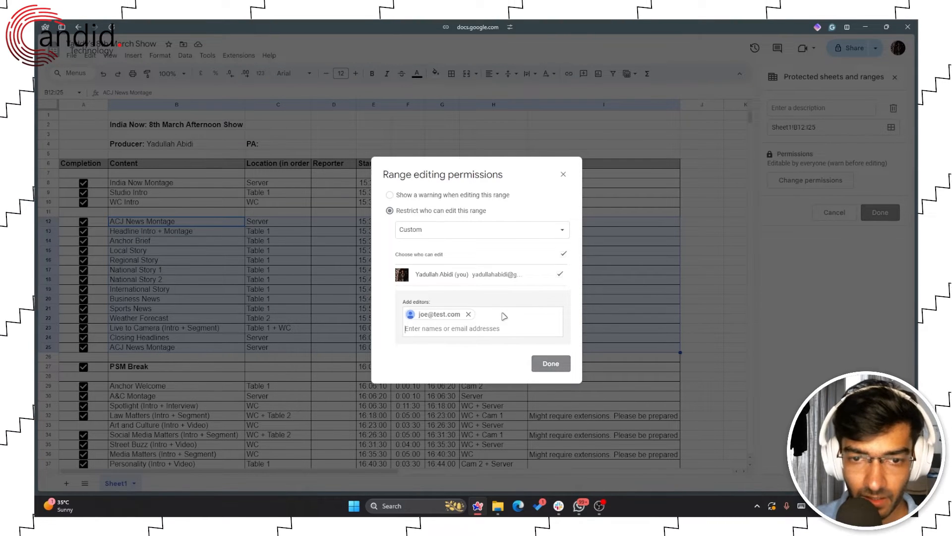
{"action": "left_click", "coordinate": [556, 368]}
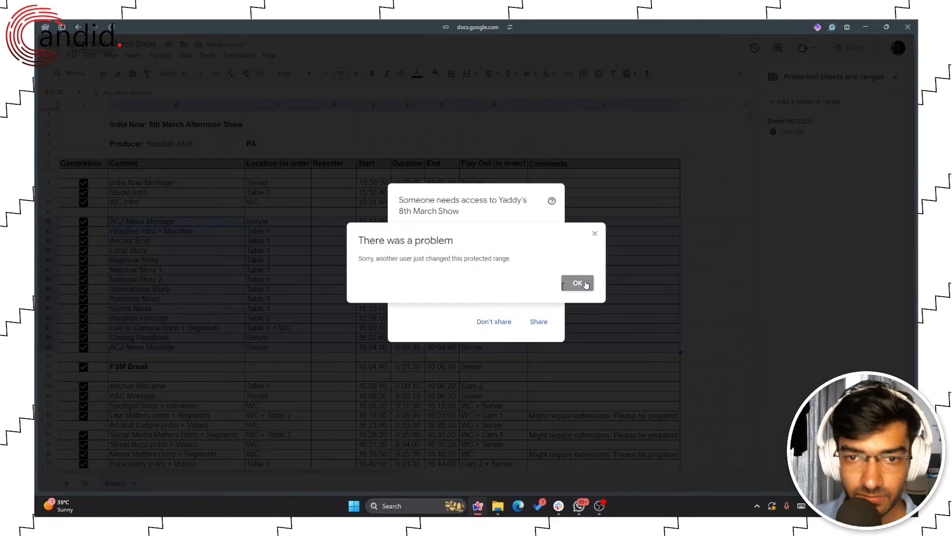
{"action": "left_click", "coordinate": [584, 283]}
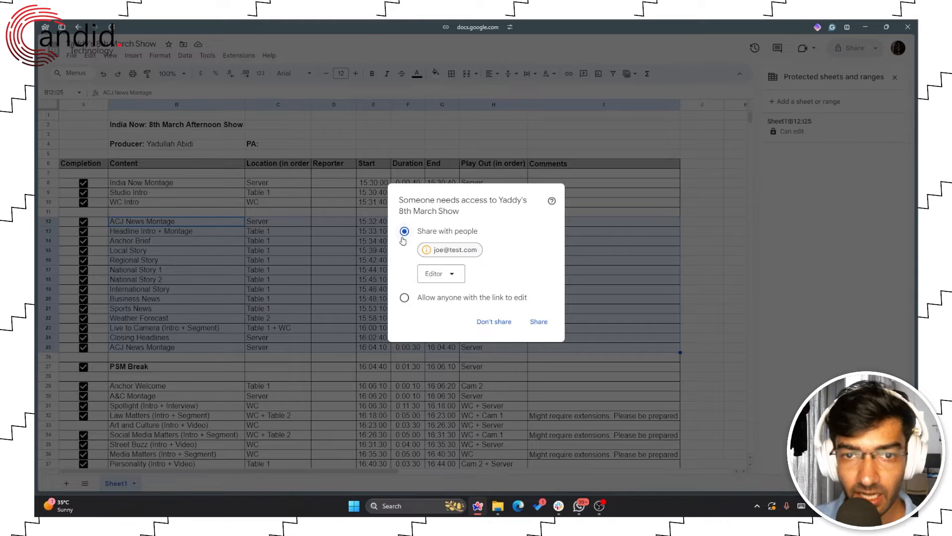
{"action": "left_click", "coordinate": [487, 324]}
Step: Try unchecking the added editor and restricting range B12:I25 to Only you, and discard the permission changes
{"action": "left_click", "coordinate": [826, 129]}
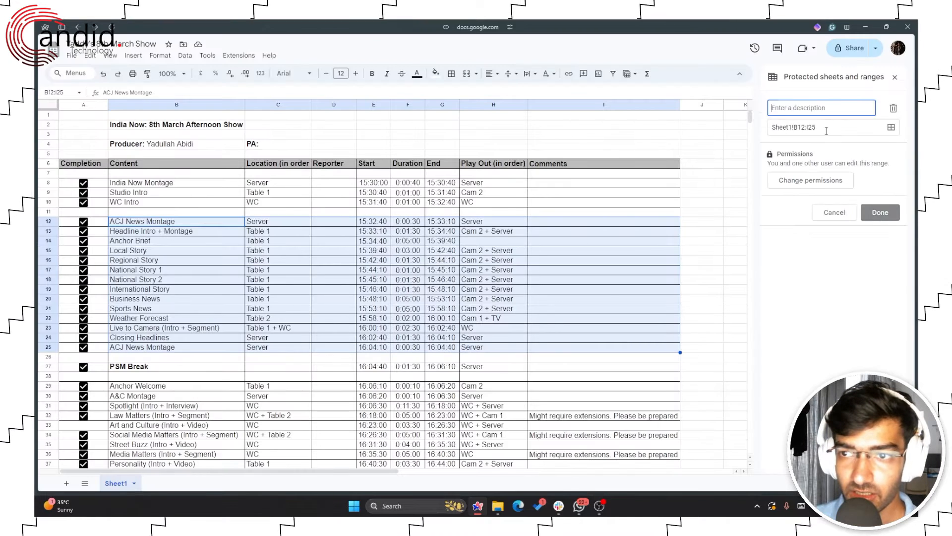
{"action": "left_click", "coordinate": [840, 180]}
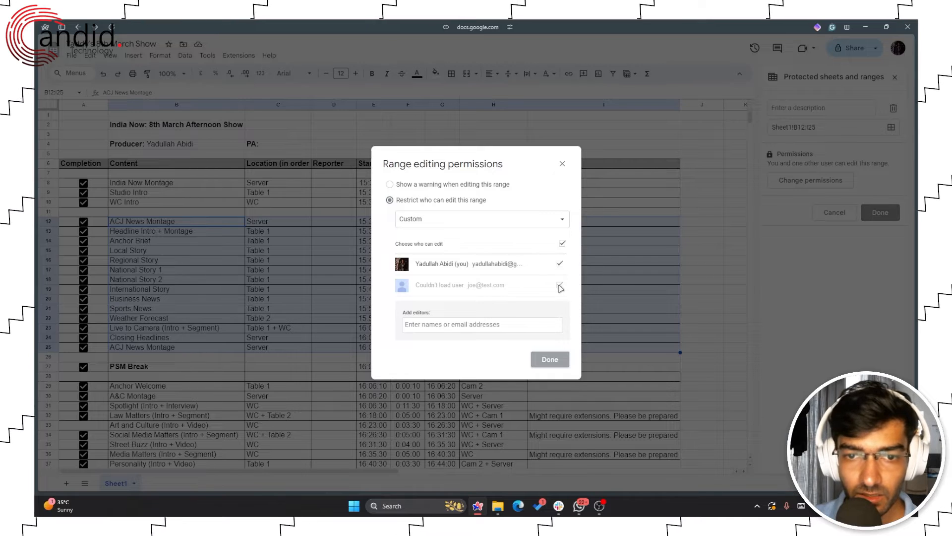
{"action": "left_click", "coordinate": [560, 286]}
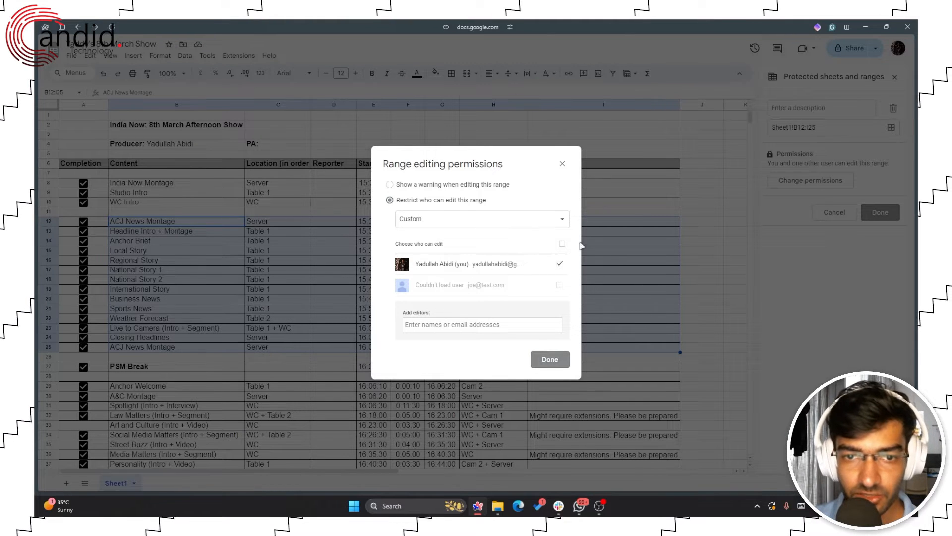
{"action": "left_click", "coordinate": [495, 219]}
{"action": "left_click", "coordinate": [460, 205]}
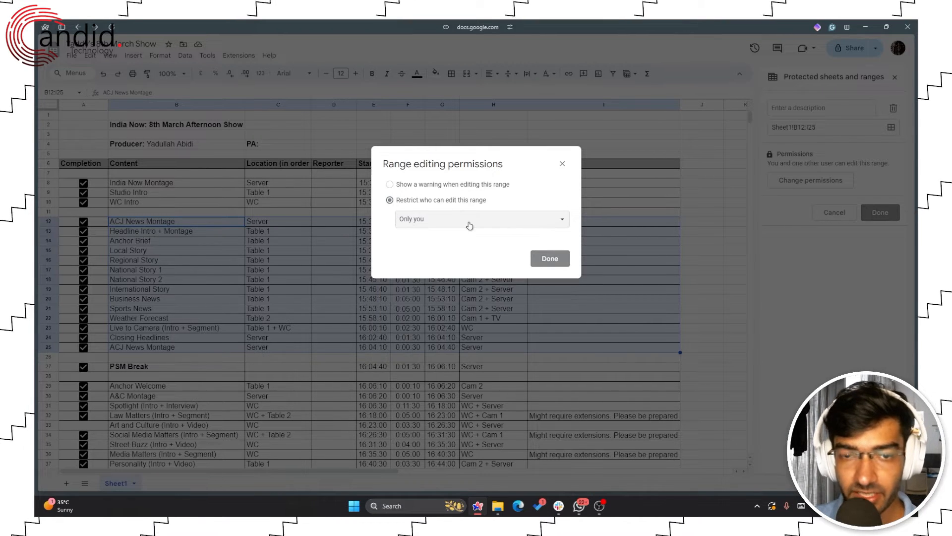
{"action": "left_click", "coordinate": [562, 164]}
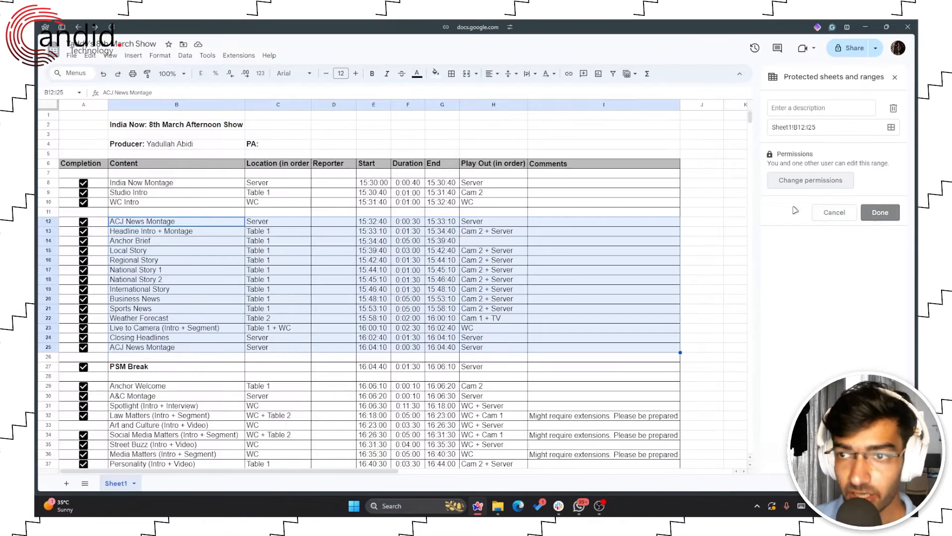
{"action": "left_click", "coordinate": [834, 213]}
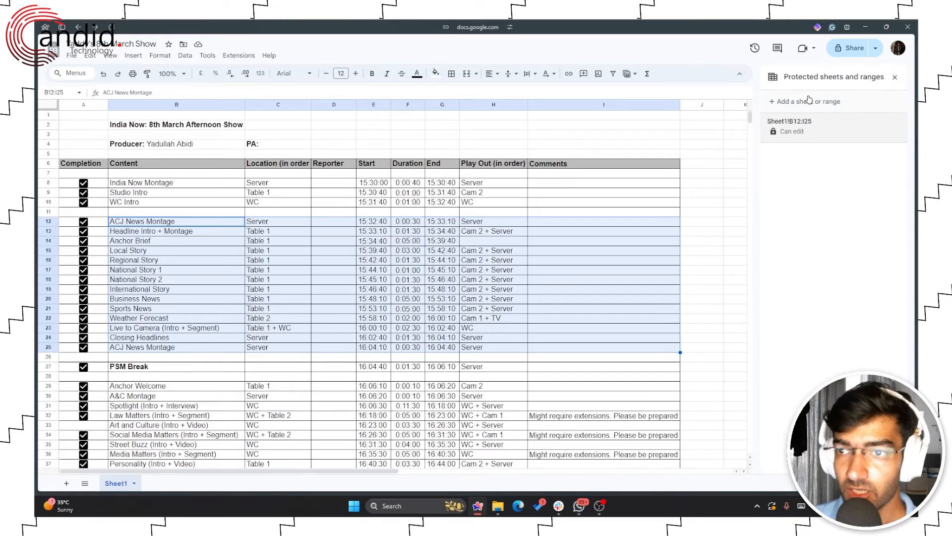
Step: Start a new protection for the whole of Sheet1, excepting the cells B12:I25
{"action": "left_click", "coordinate": [809, 103]}
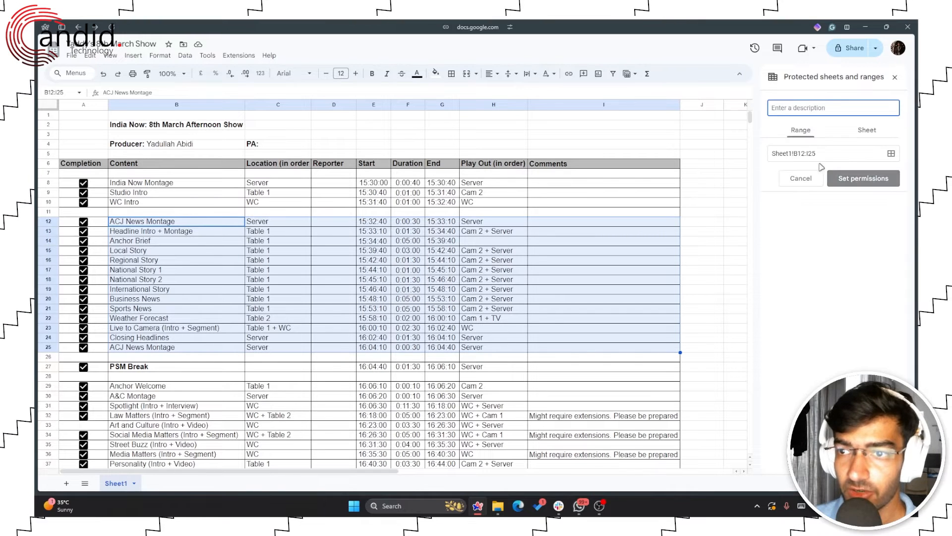
{"action": "left_click", "coordinate": [799, 135]}
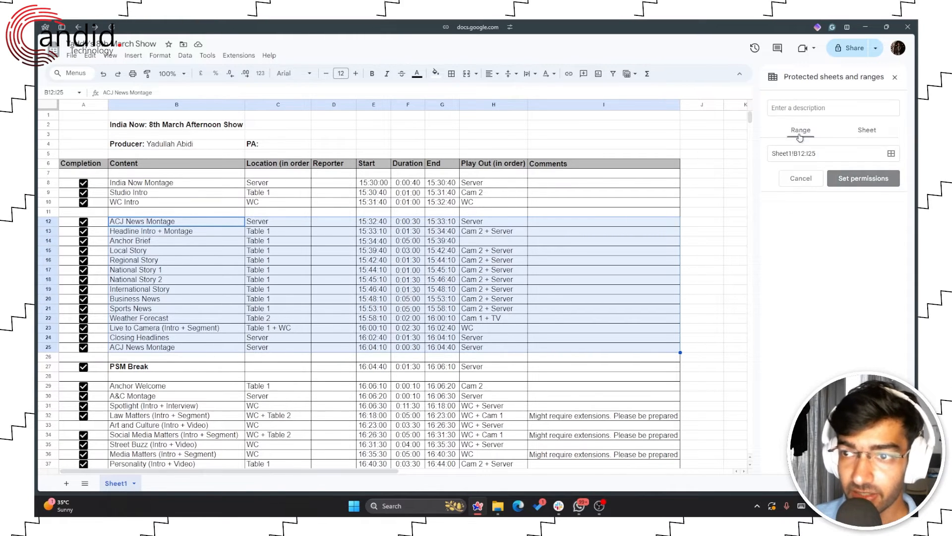
{"action": "left_click", "coordinate": [865, 131]}
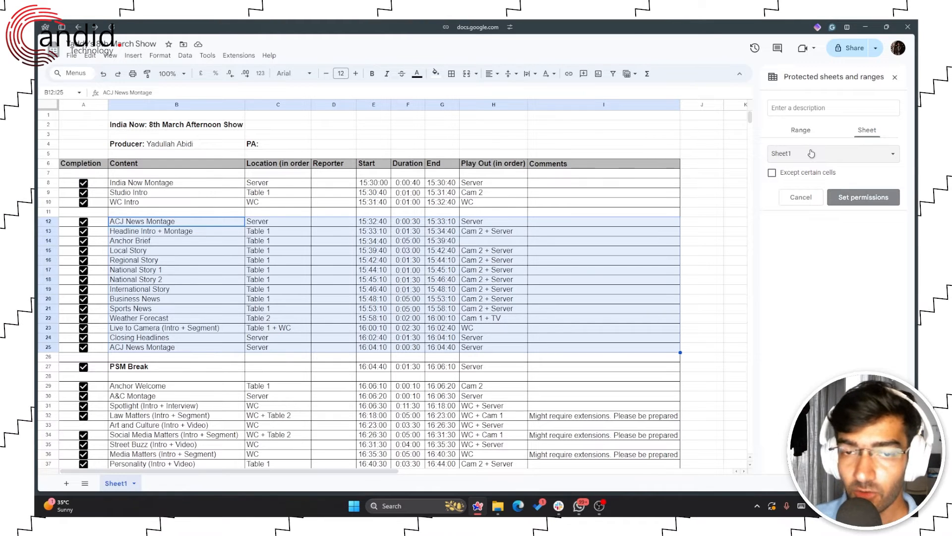
{"action": "left_click", "coordinate": [784, 174]}
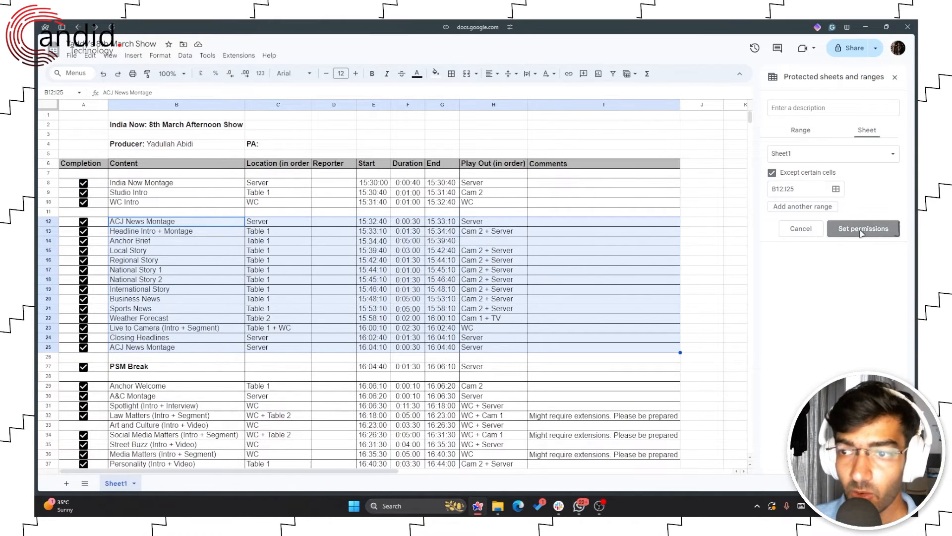
Step: Add the PSM Break cells B27:H27 as a second excepted range in the sheet protection
{"action": "left_click", "coordinate": [831, 209]}
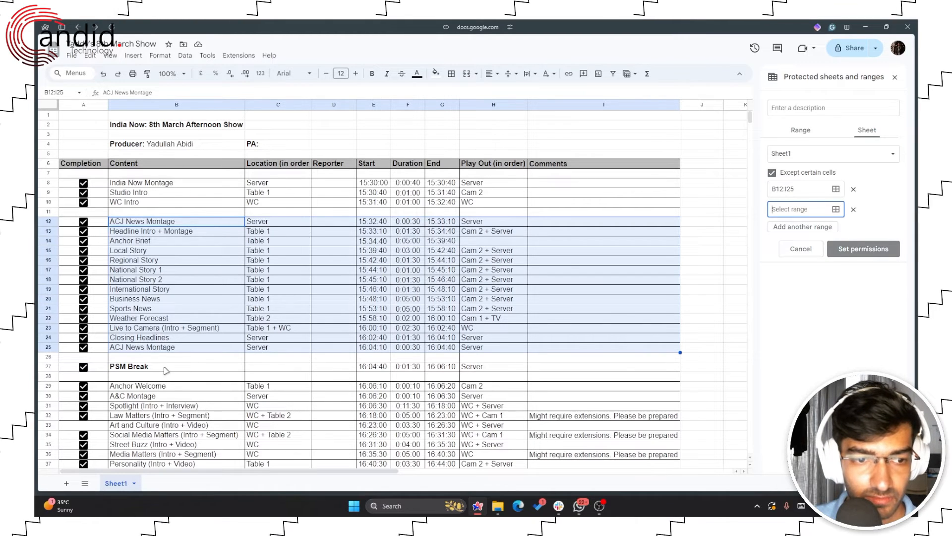
{"action": "left_click", "coordinate": [191, 368]}
{"action": "left_click_drag", "start_coordinate": [191, 368], "coordinate": [523, 368]}
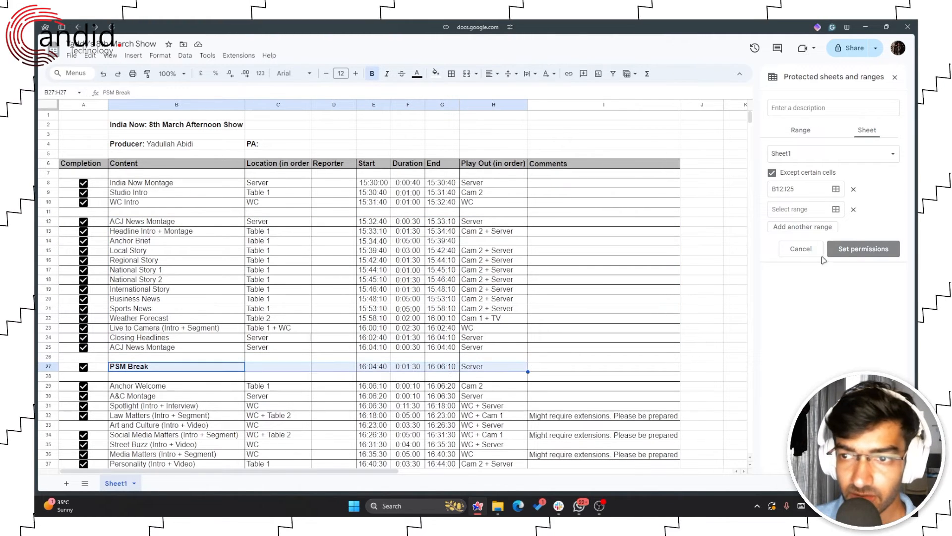
{"action": "left_click", "coordinate": [836, 210]}
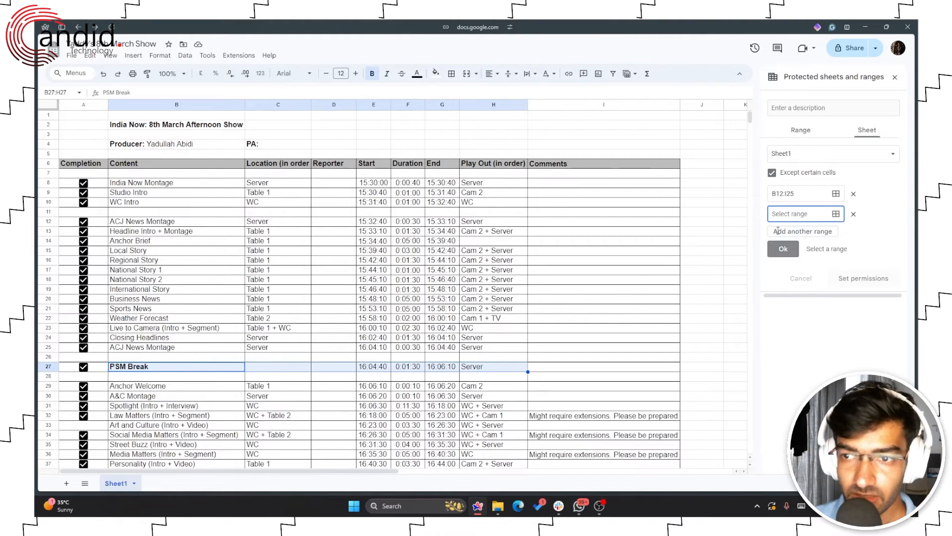
{"action": "left_click", "coordinate": [191, 370]}
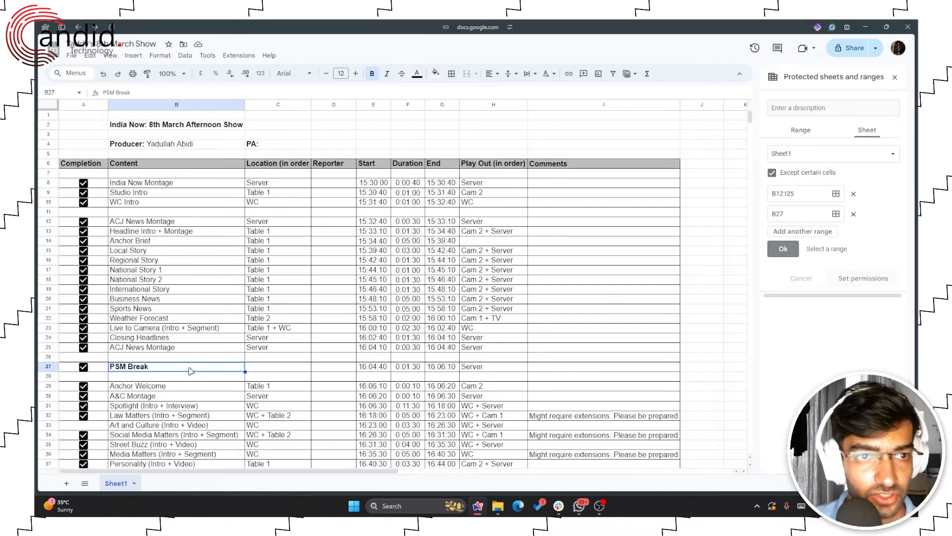
{"action": "left_click", "coordinate": [498, 373], "text": "shift"}
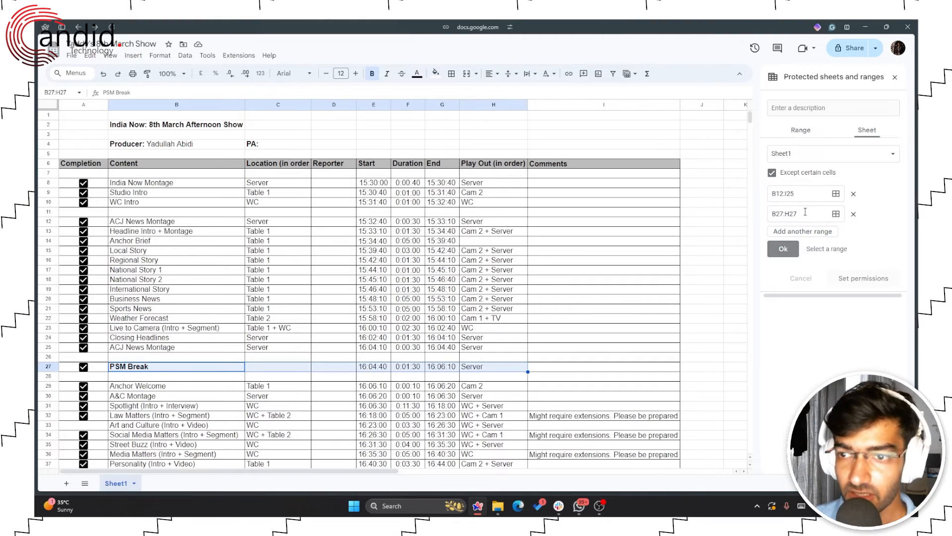